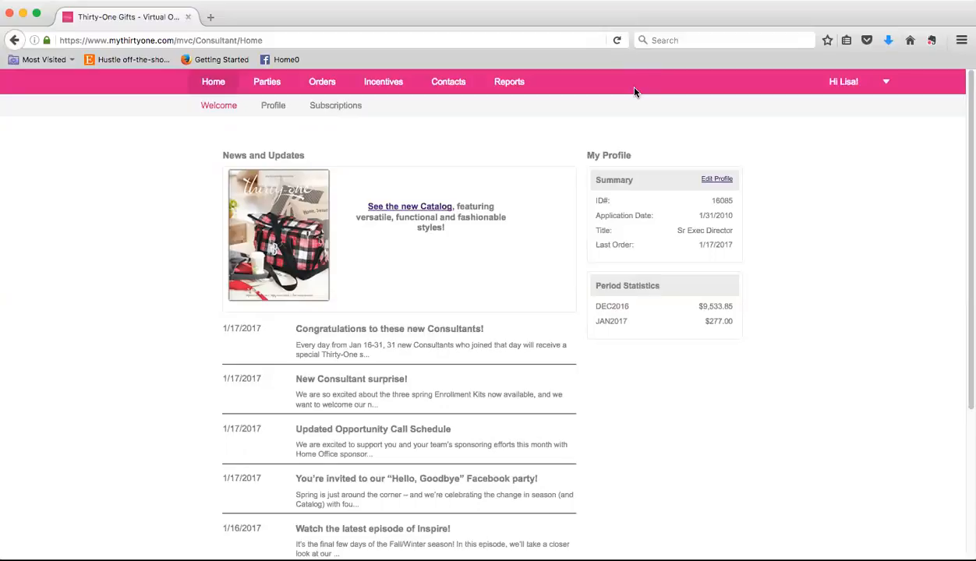
- Run the Historical Downline report in Team View for DEC2016 and export the Generation 0 team to Excel CSV
click(505, 87)
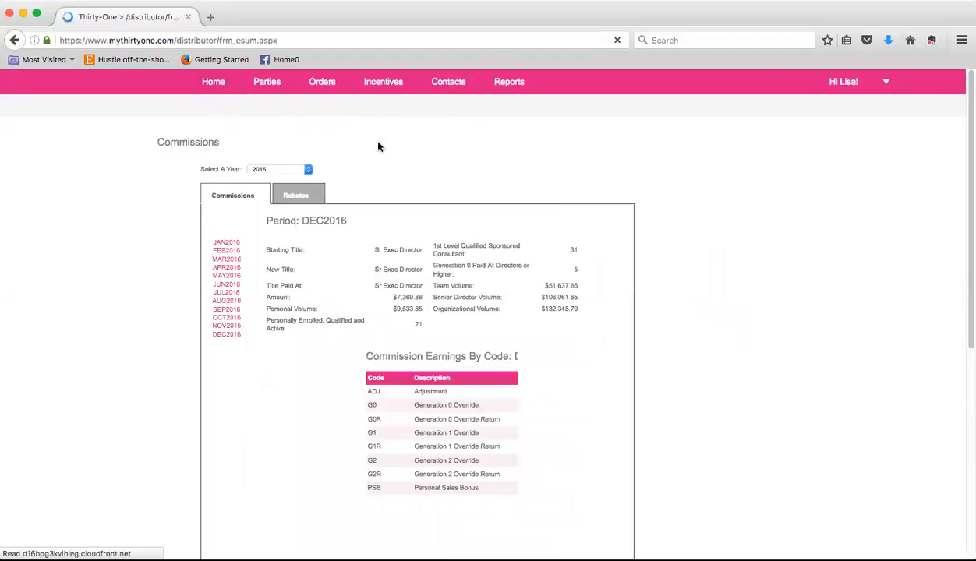
click(430, 108)
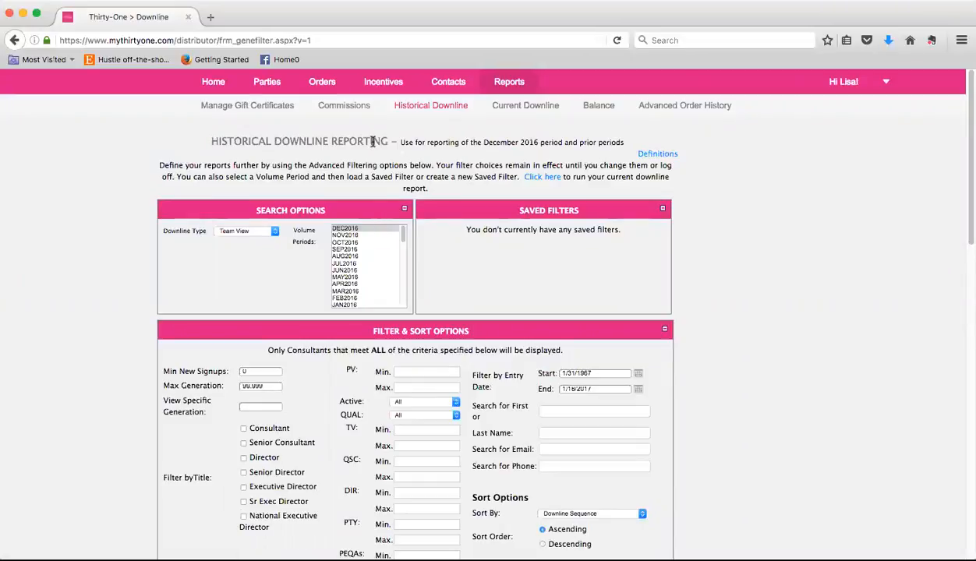
click(356, 230)
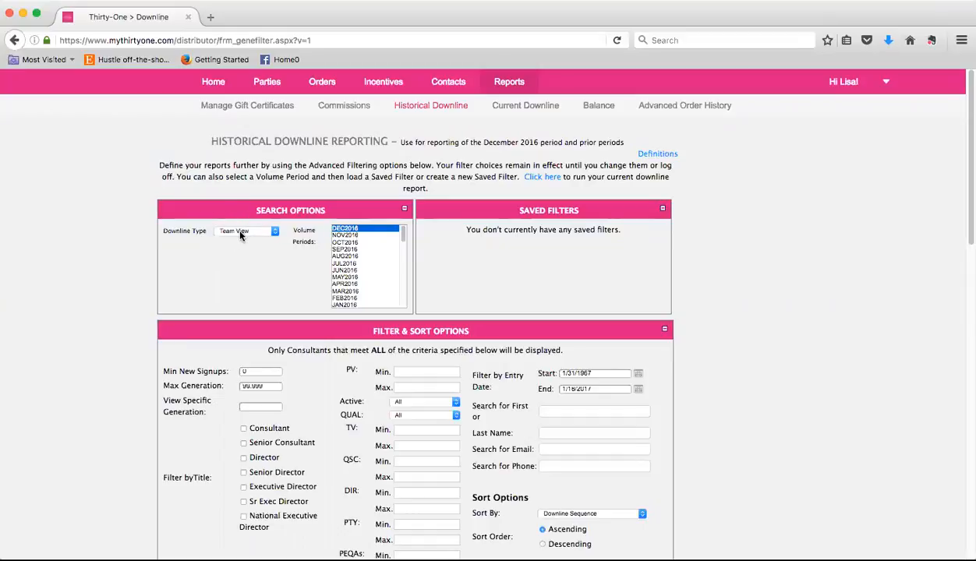
click(550, 178)
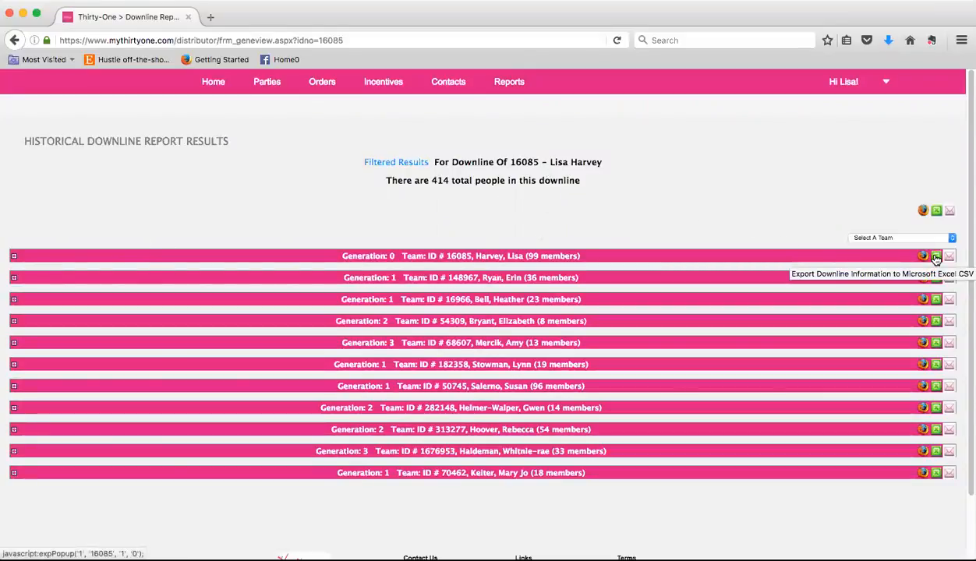
click(937, 257)
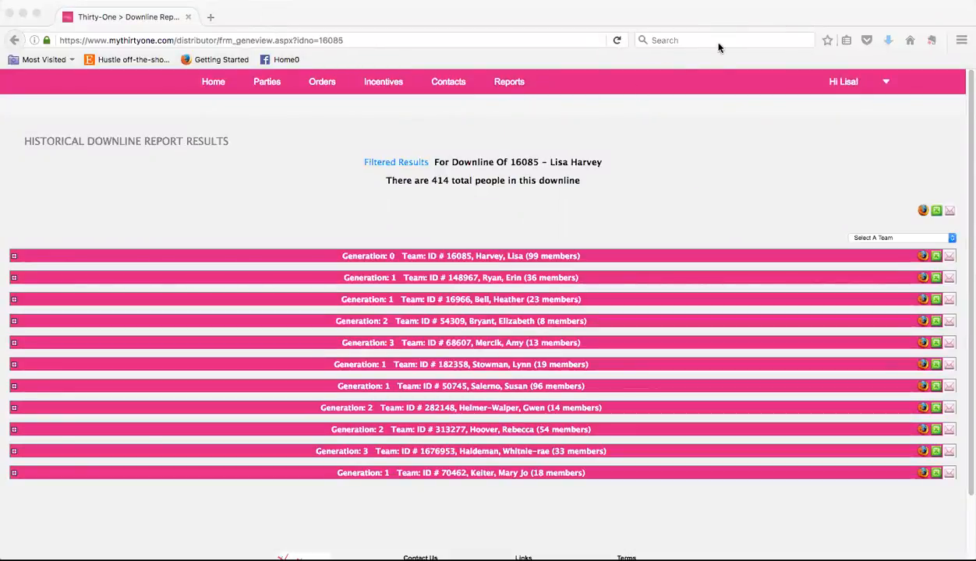
- Run the Current Downline report in Team View for JAN2017 and export the Generation 0 team to Excel CSV
mouse_move(510, 82)
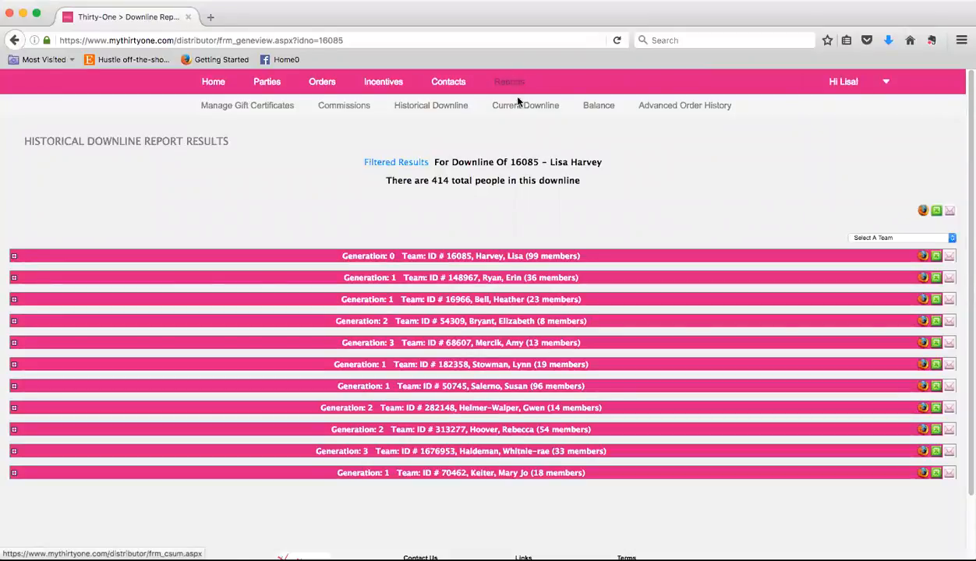
click(520, 107)
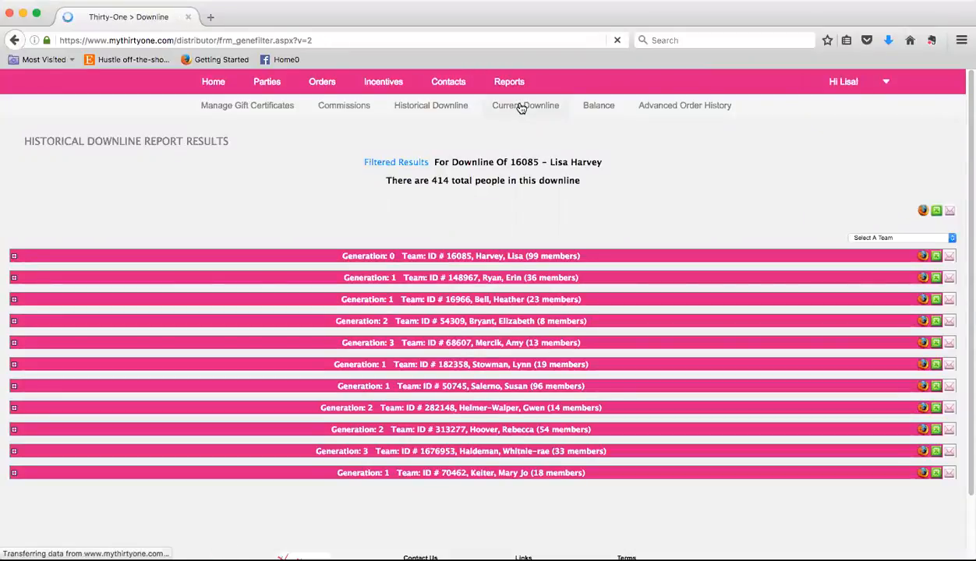
click(360, 305)
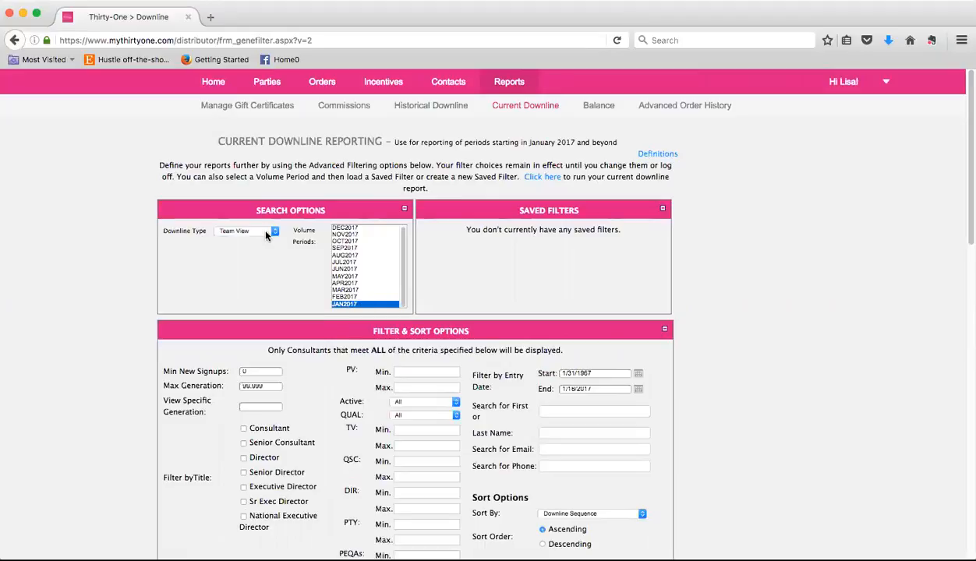
click(541, 178)
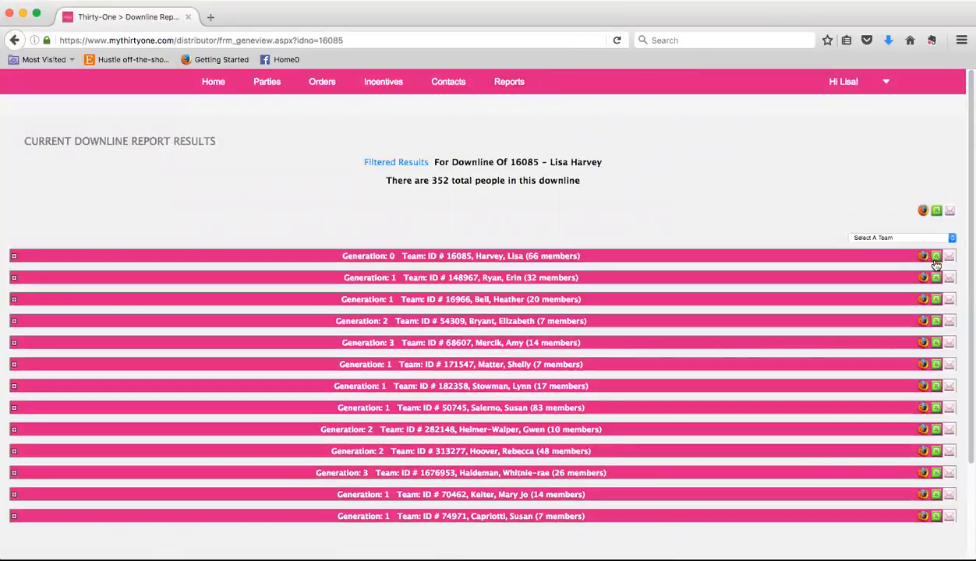
click(937, 256)
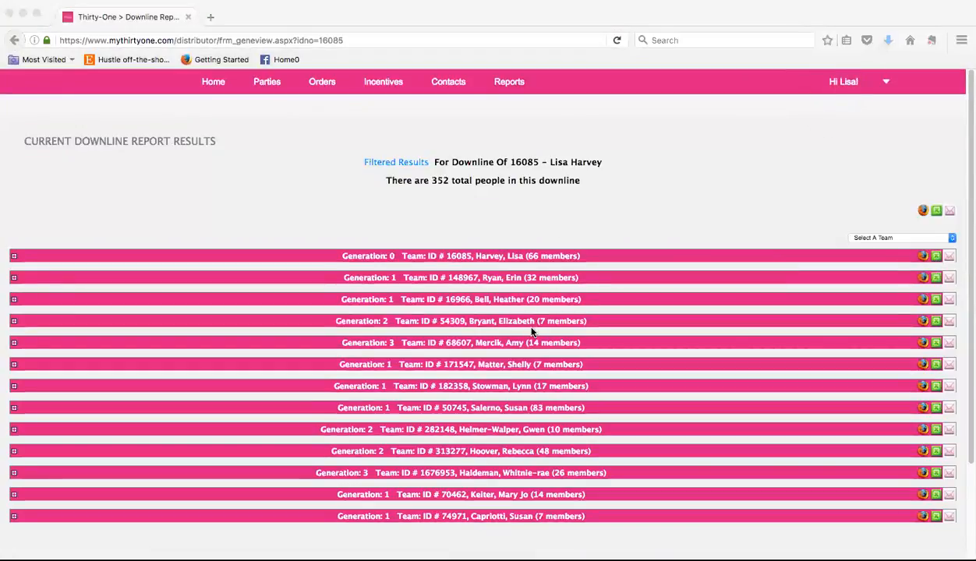
- Switch to Excel and copy all data rows below the header, columns A to AN, from the exported January report
click(242, 12)
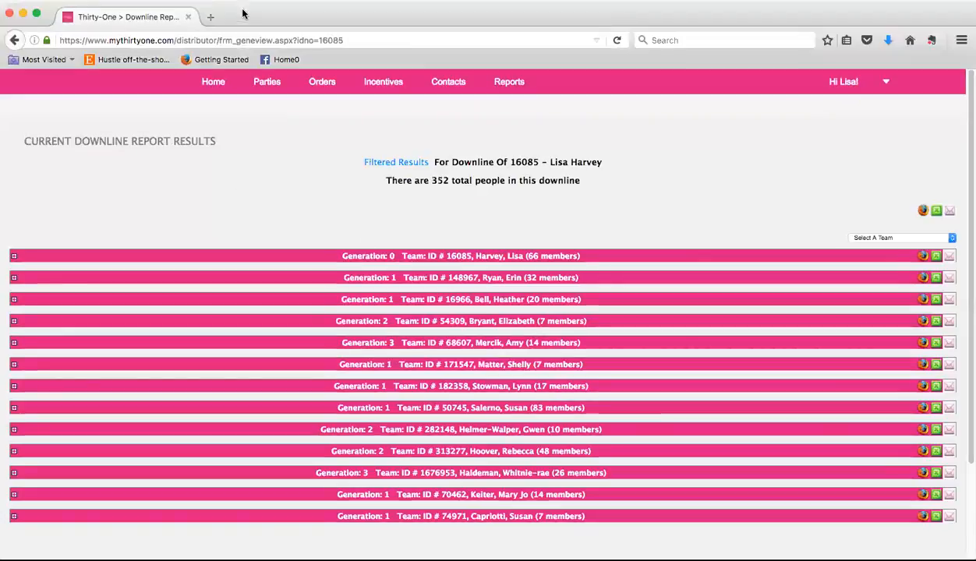
click(23, 15)
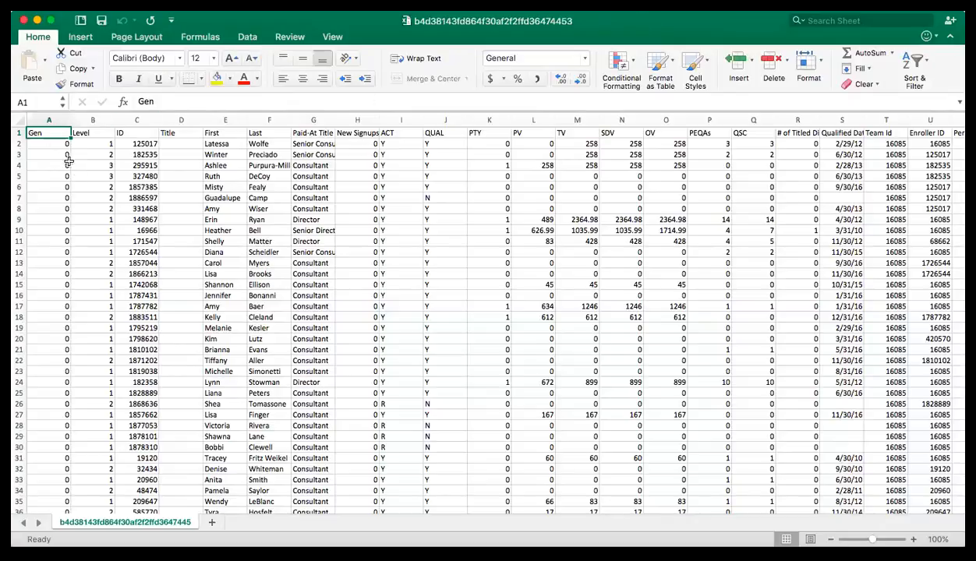
click(49, 145)
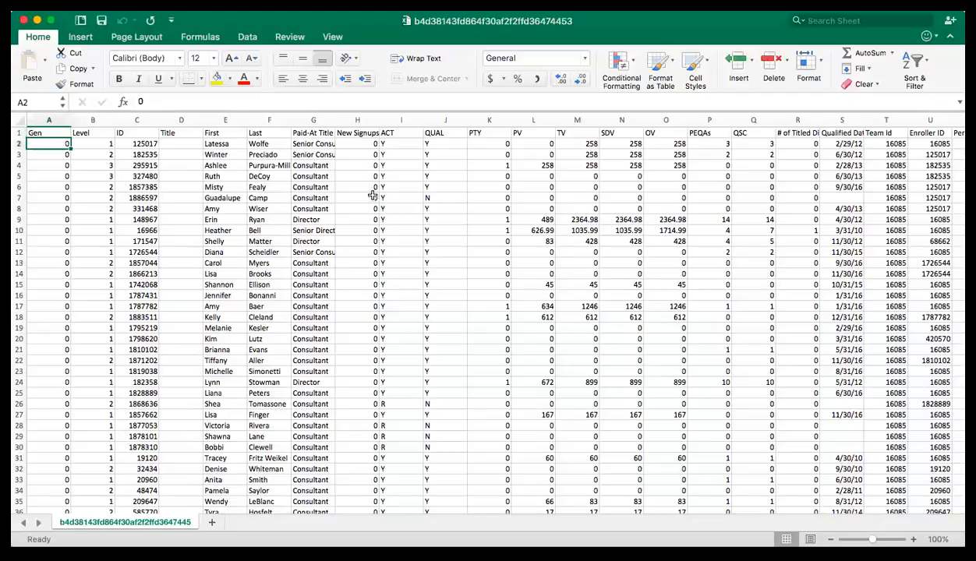
click(18, 132)
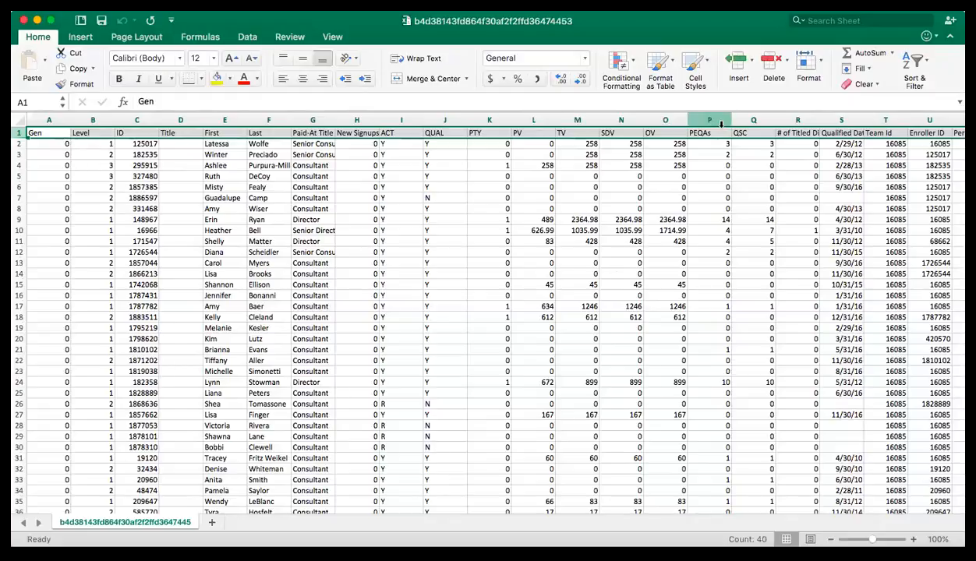
click(66, 163)
drag(54, 149, 913, 287)
scroll(576, 322, up, 15)
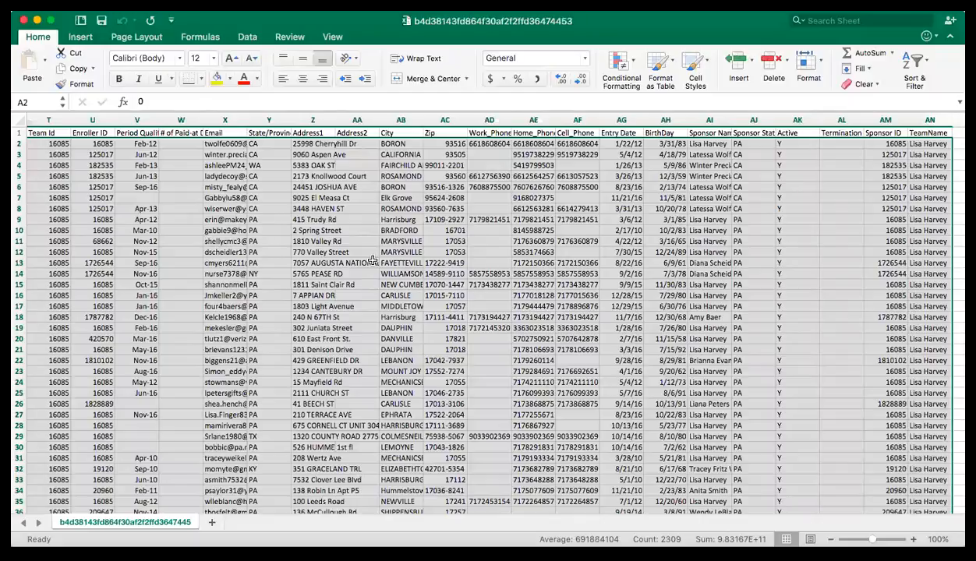
key(super+c)
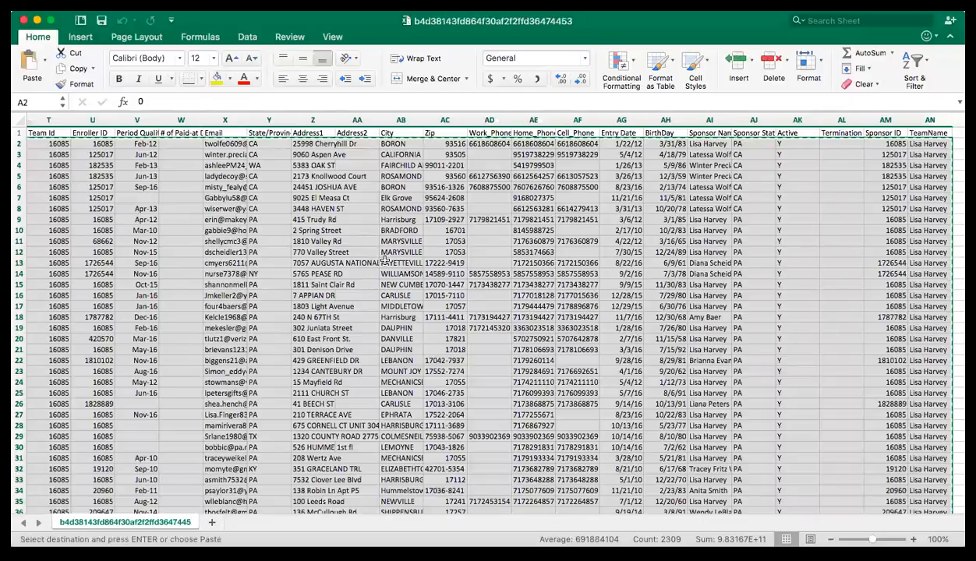
- Paste the copied January rows into the December workbook directly below its last record, starting at cell A101
click(24, 22)
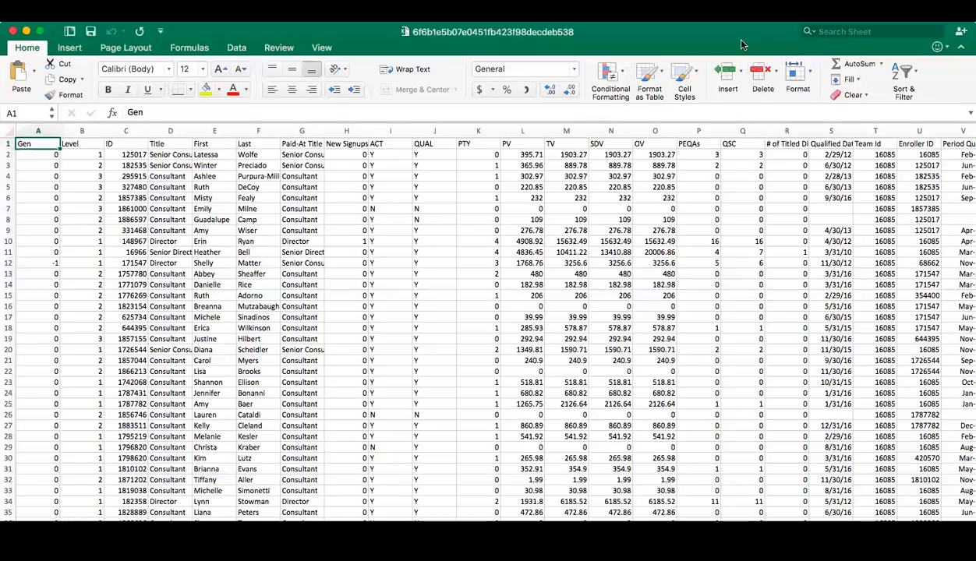
scroll(401, 386, down, 20)
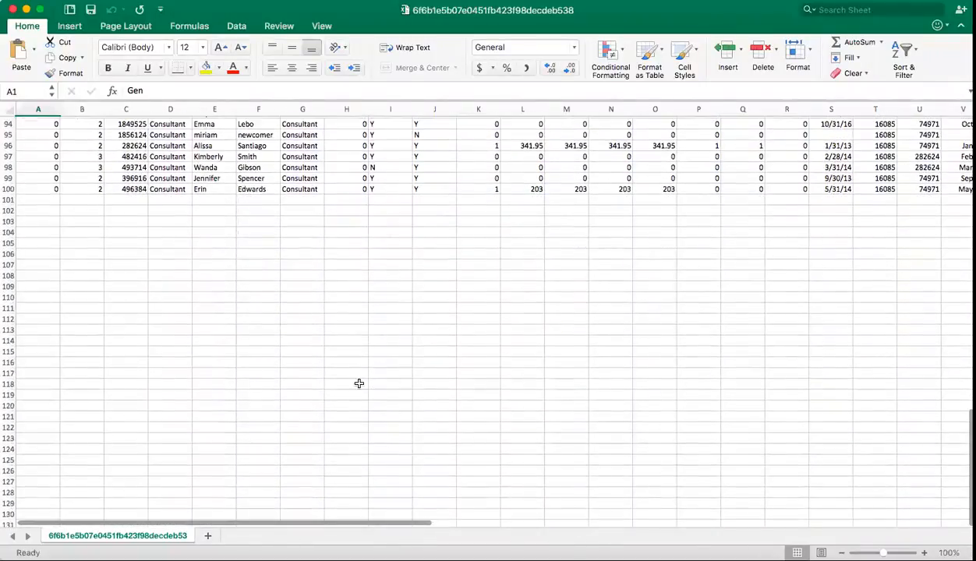
click(47, 202)
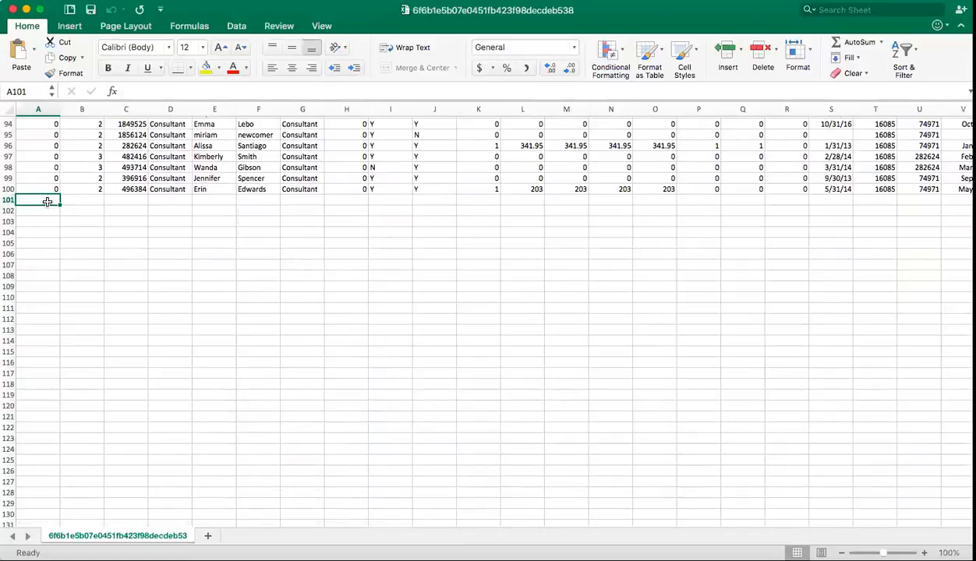
key(super+v)
scroll(390, 293, up, 5)
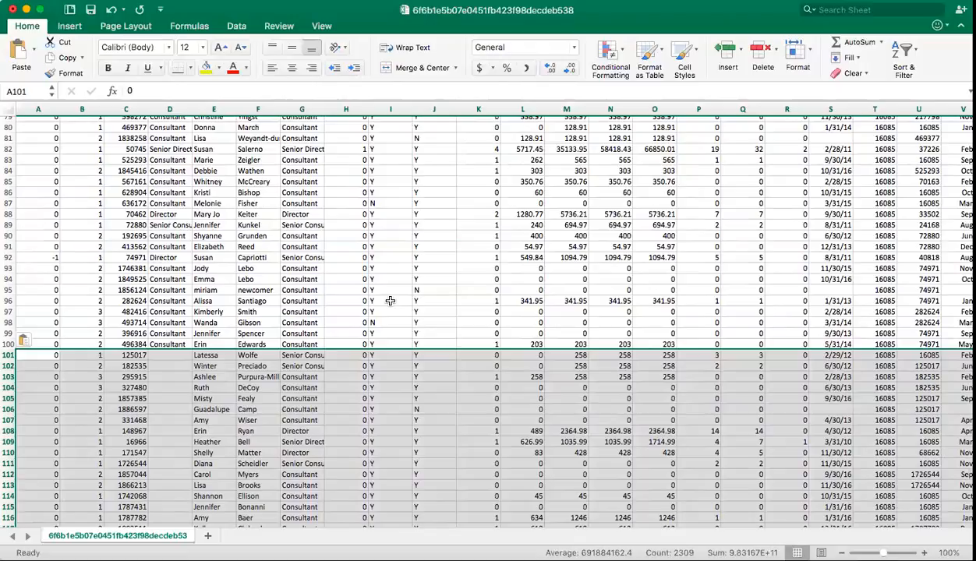
click(390, 301)
scroll(373, 335, up, 2)
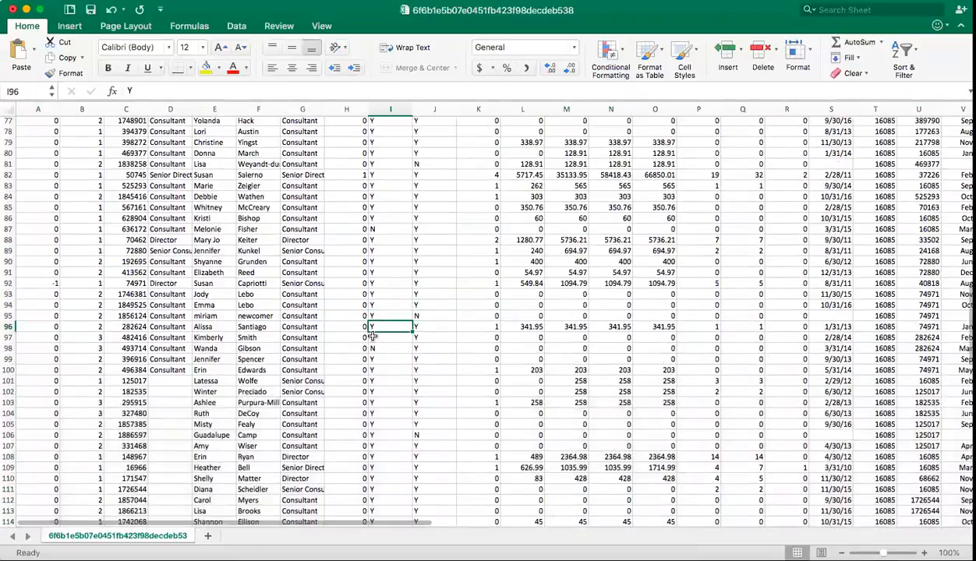
scroll(372, 335, up, 20)
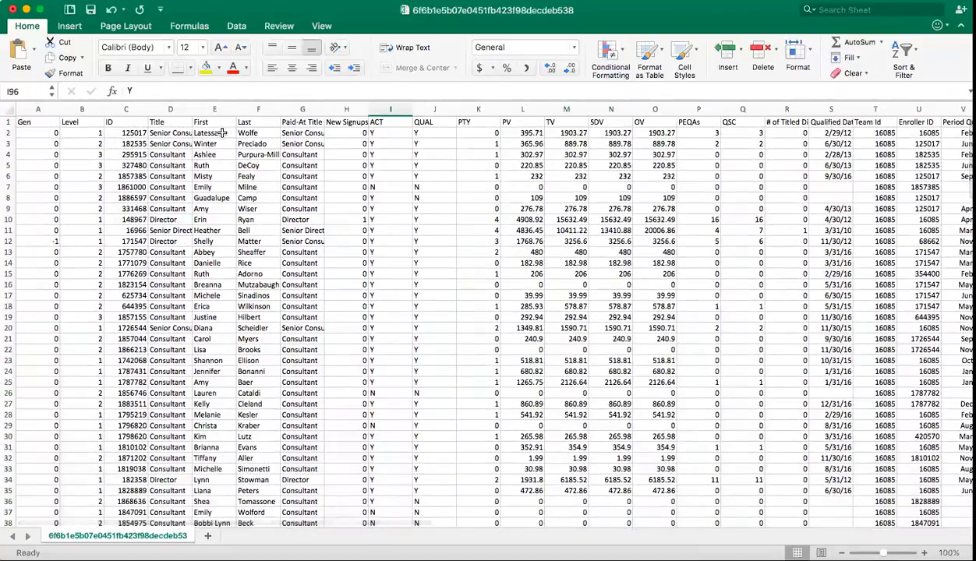
- Sort the combined downline data by the ID column from largest to smallest
drag(222, 133, 236, 133)
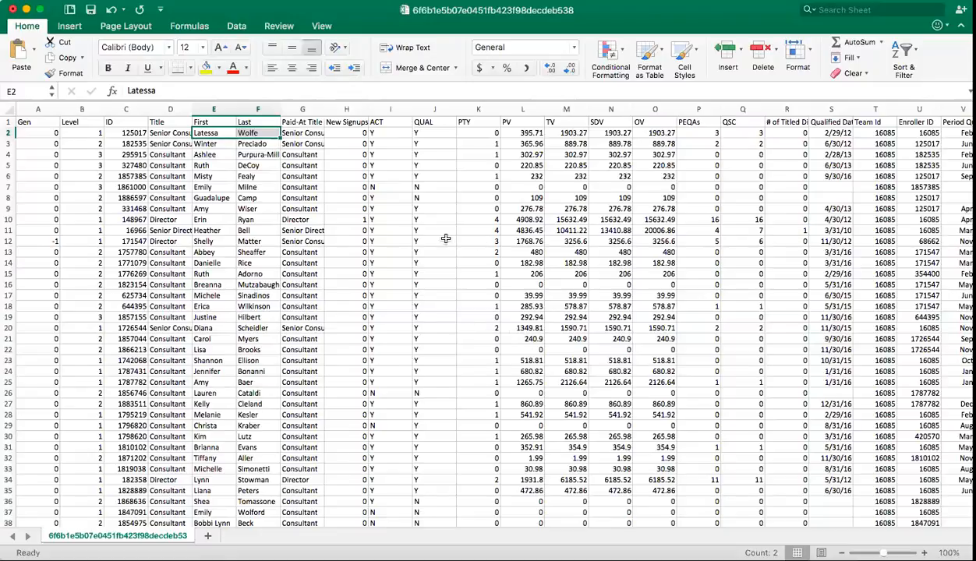
click(290, 175)
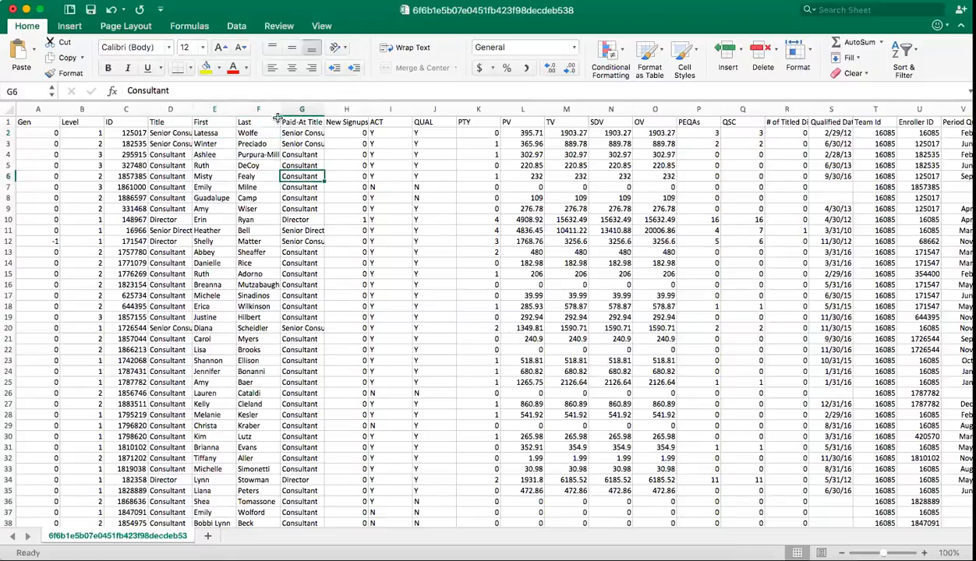
click(237, 27)
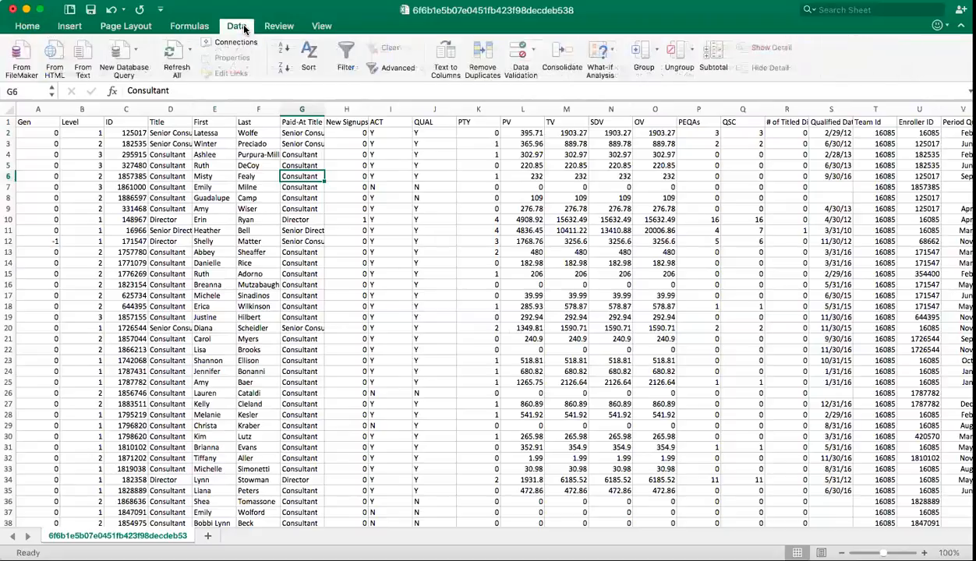
click(309, 56)
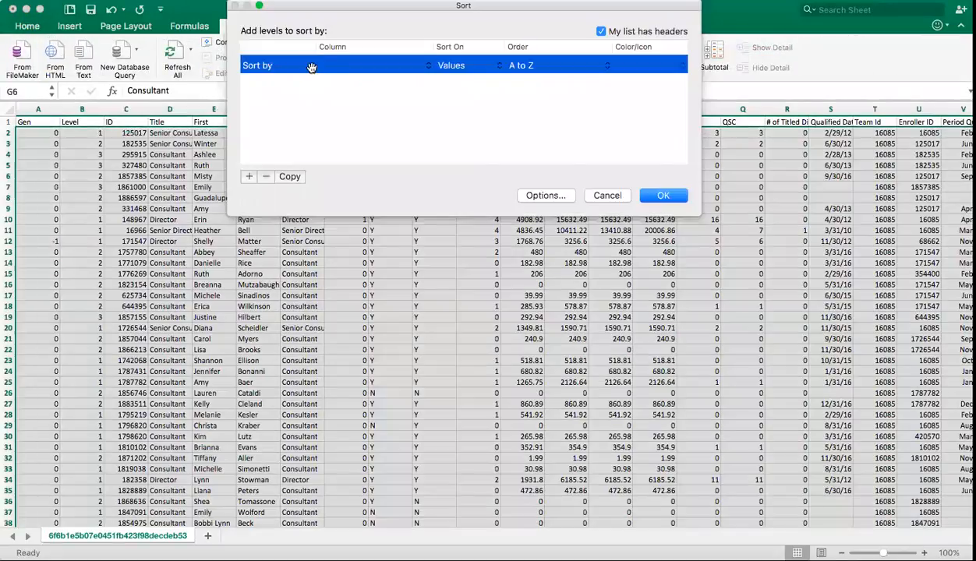
click(388, 64)
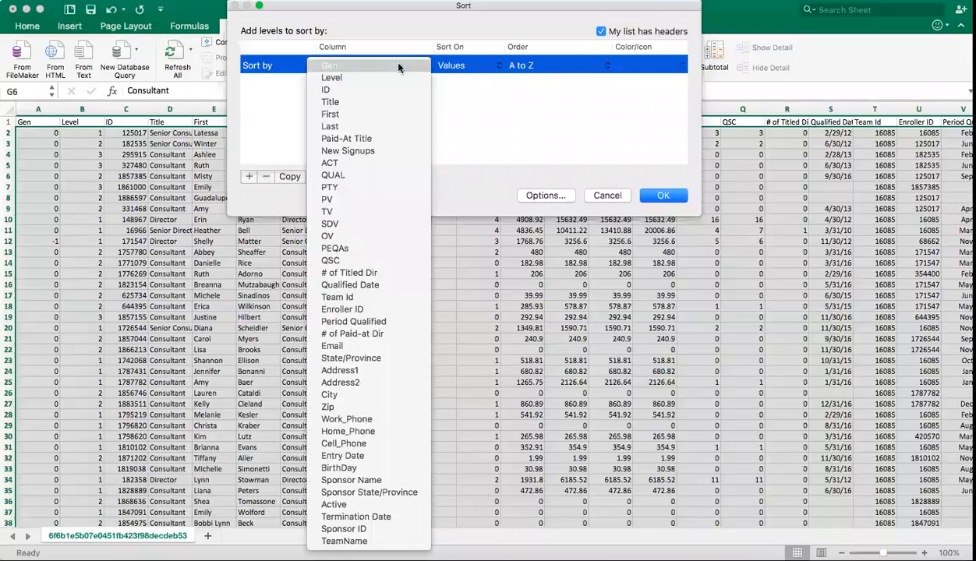
click(361, 91)
click(511, 62)
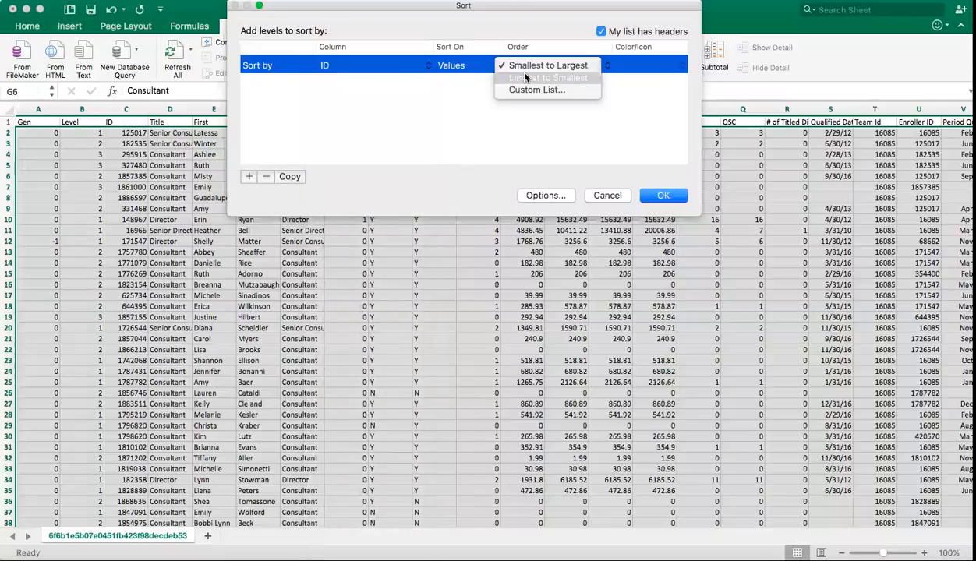
click(526, 78)
click(659, 196)
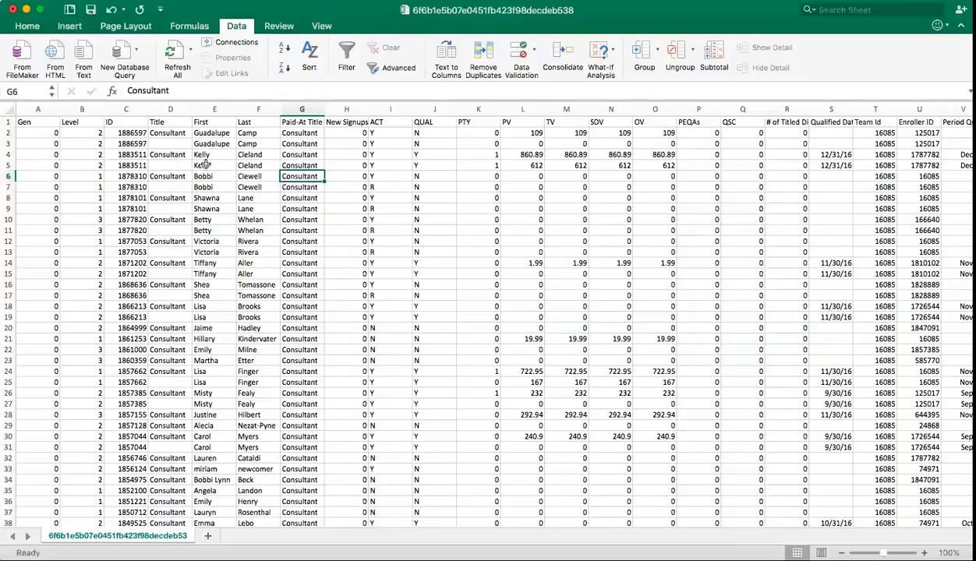
- Compare the names and PV values in rows 2 and 3, the first consultant's paired records
drag(213, 133, 241, 145)
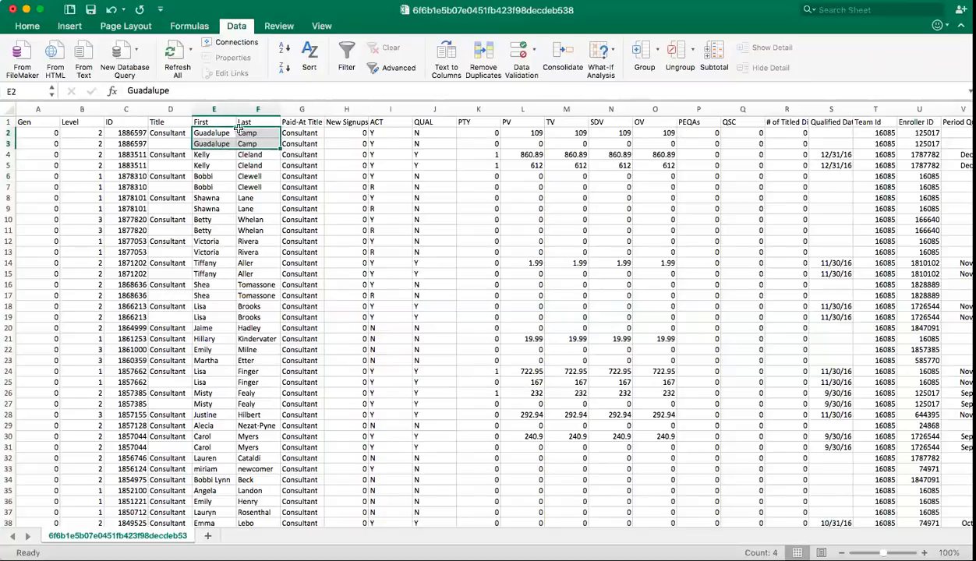
click(516, 132)
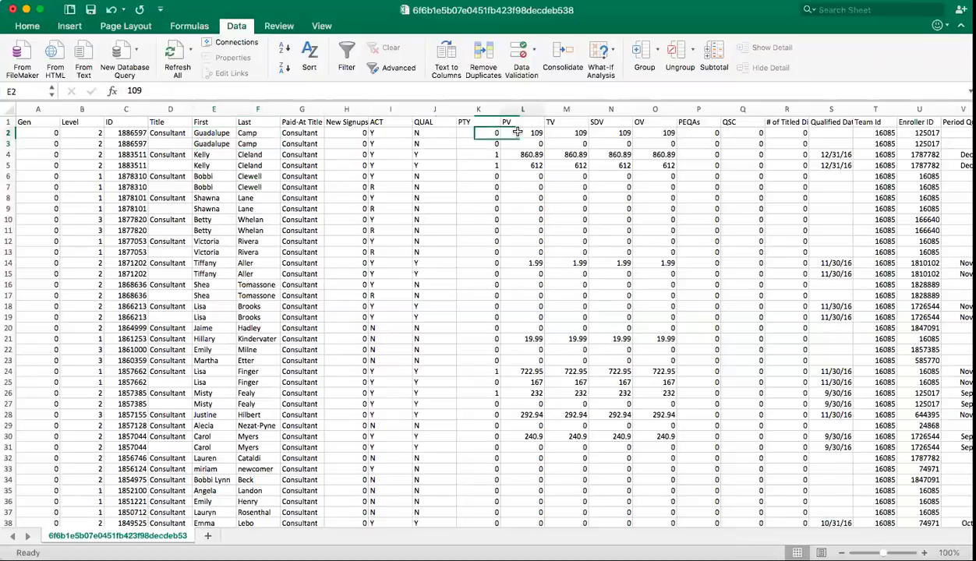
click(517, 144)
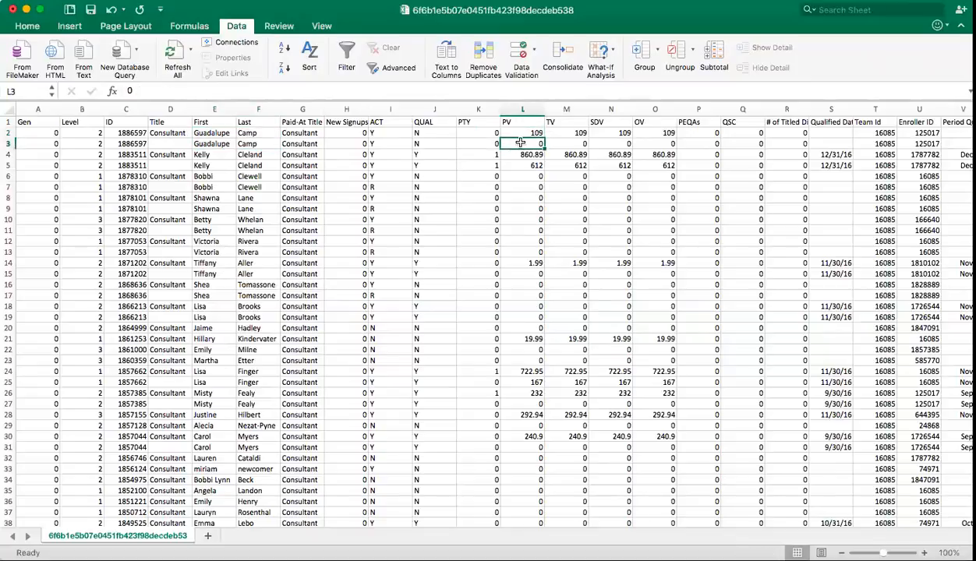
click(520, 131)
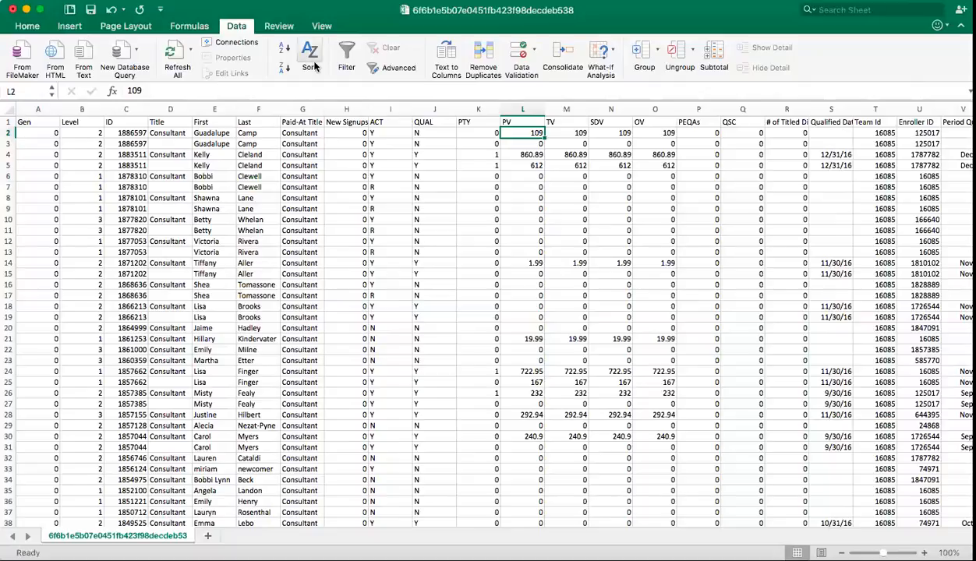
- Start a subtotal on the combined data, grouped at each change in Last and using the Sum function
click(243, 28)
click(244, 28)
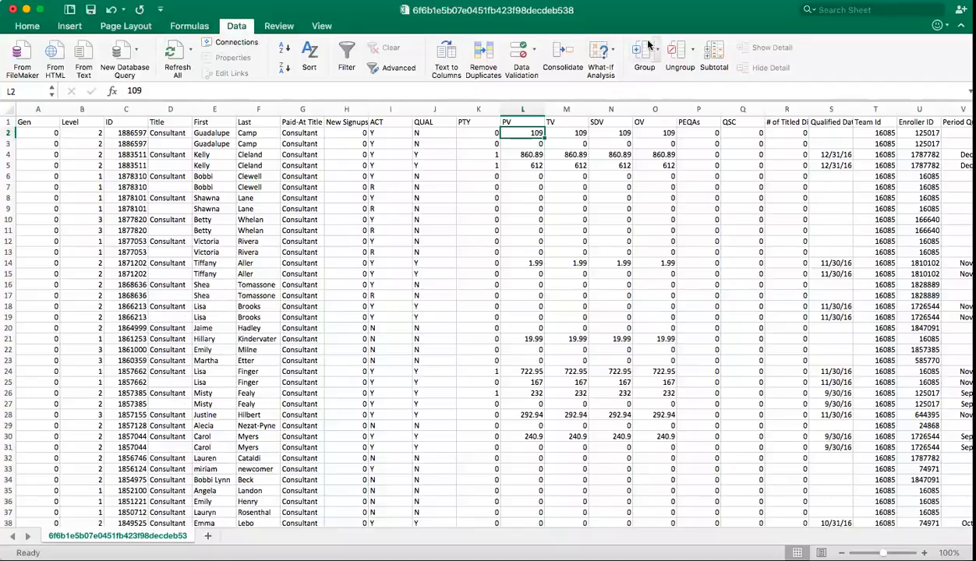
click(711, 60)
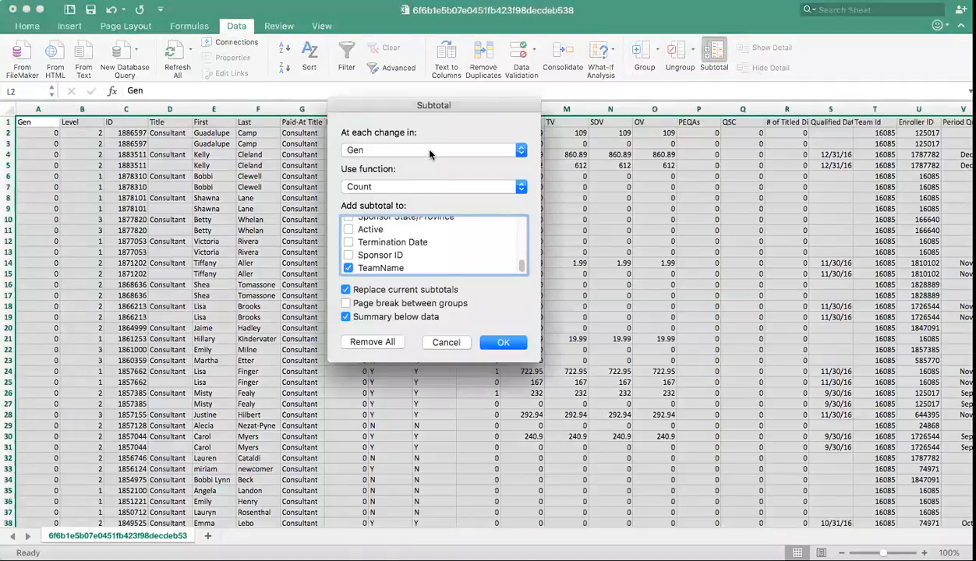
click(430, 153)
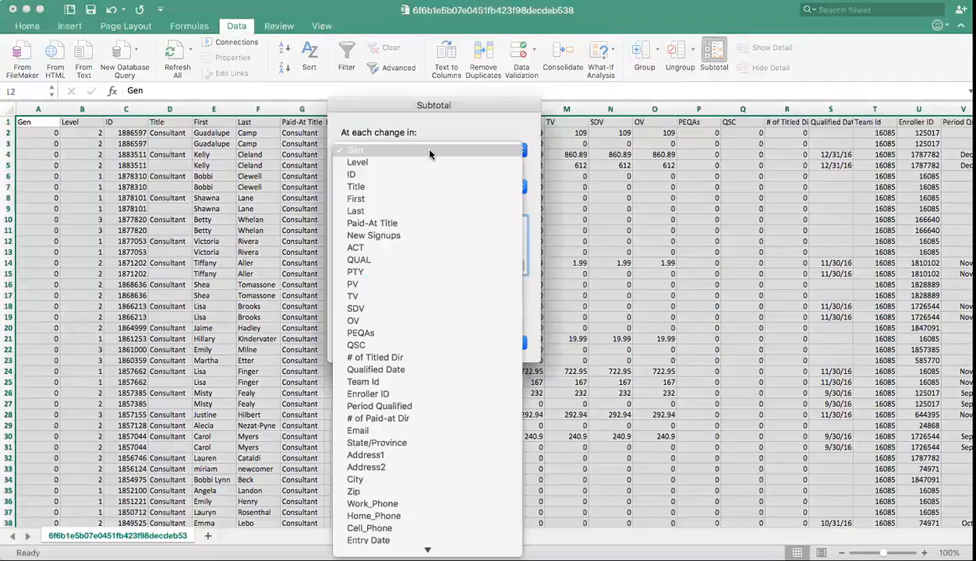
click(369, 211)
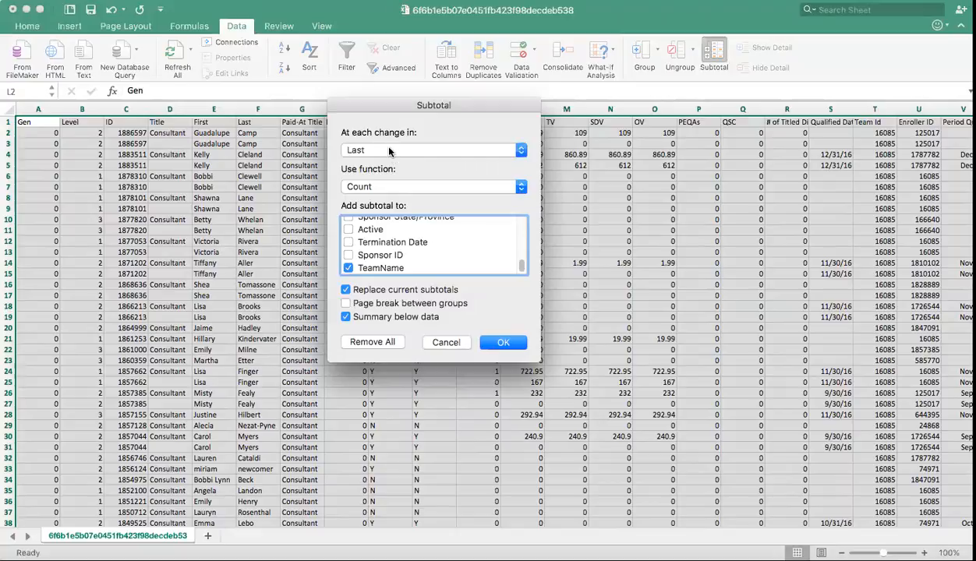
click(373, 187)
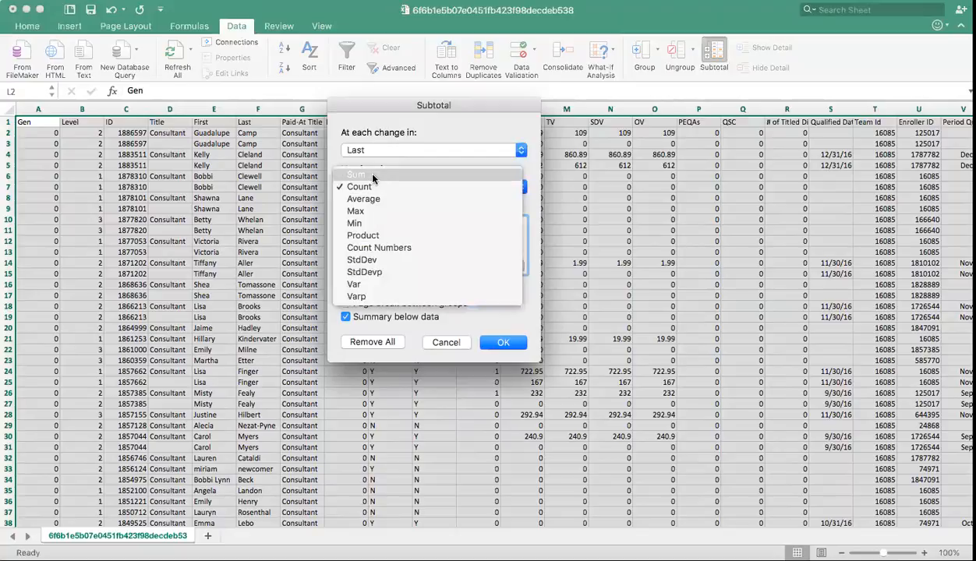
click(373, 176)
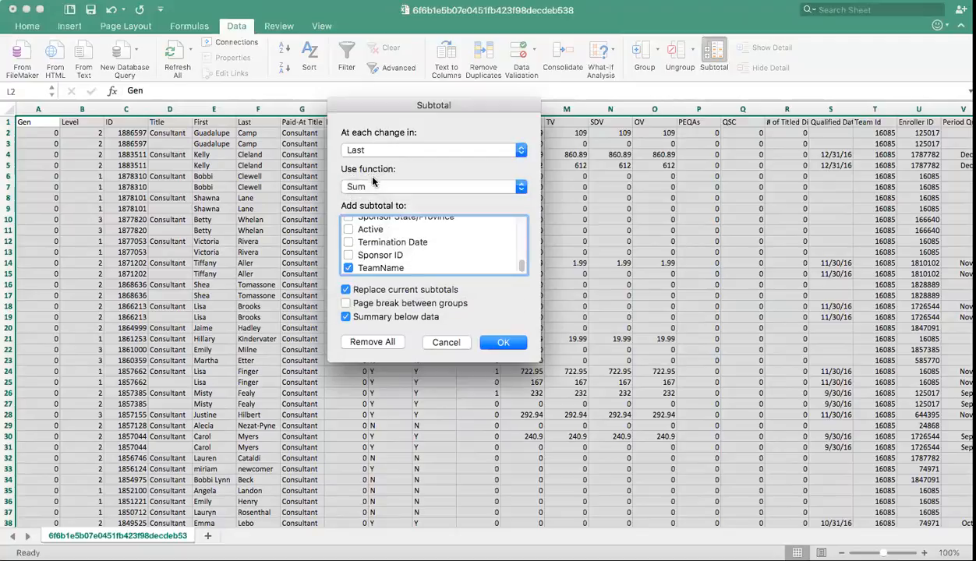
- Apply the subtotal to the PV column only, removing TeamName from the subtotaled columns
click(348, 268)
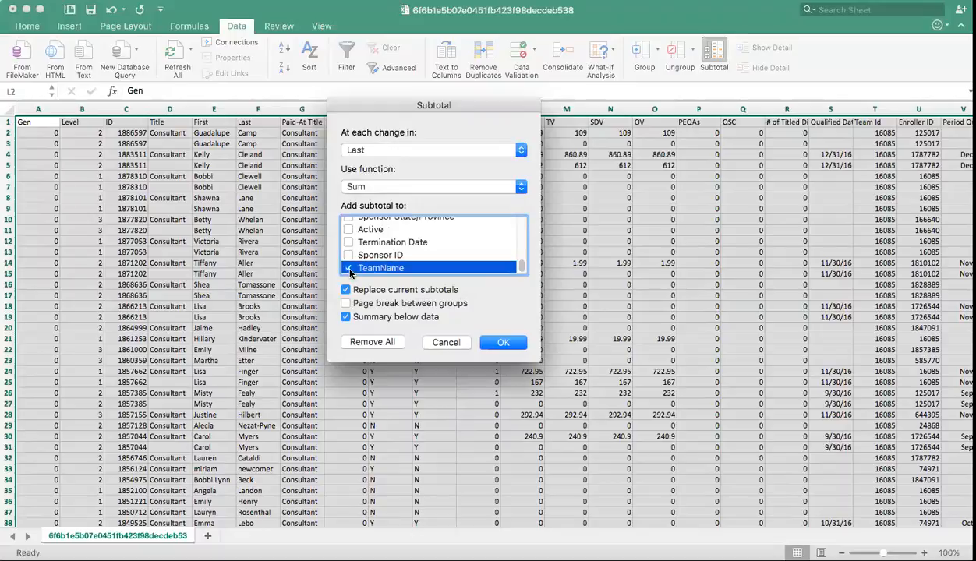
scroll(521, 260, up, 5)
scroll(521, 260, down, 10)
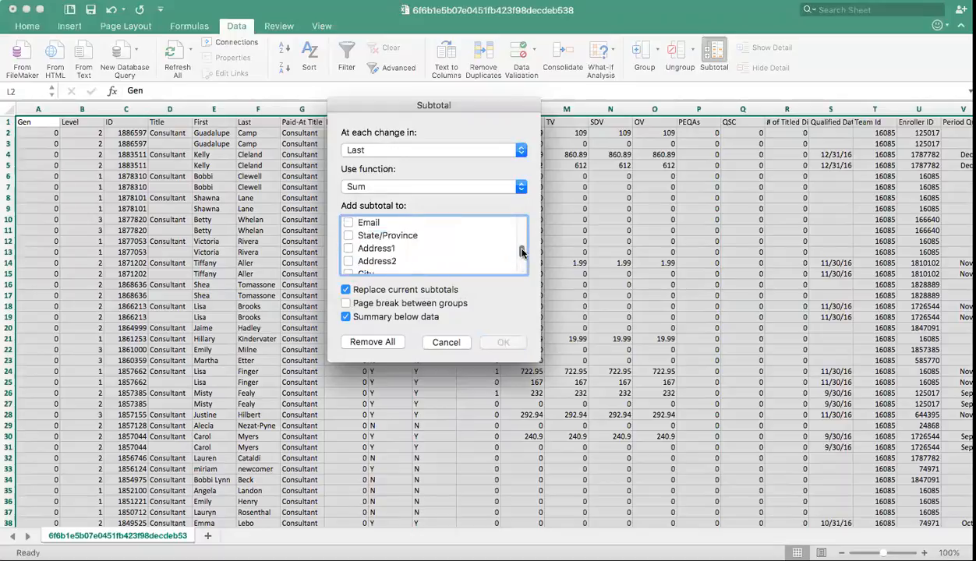
scroll(519, 243, down, 4)
click(348, 268)
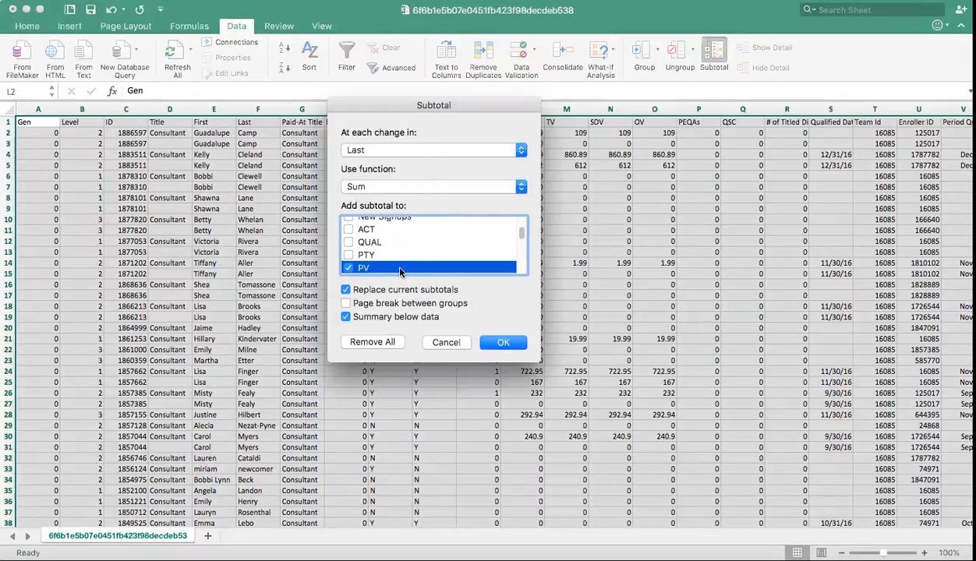
click(504, 343)
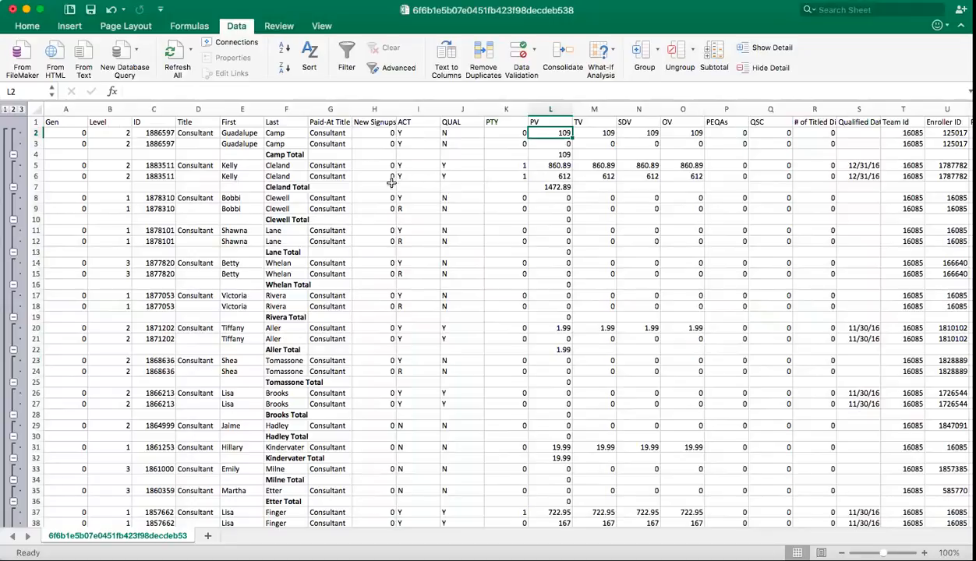
- Collapse the outline to level 2 and autofit the Last column to its total labels
click(13, 110)
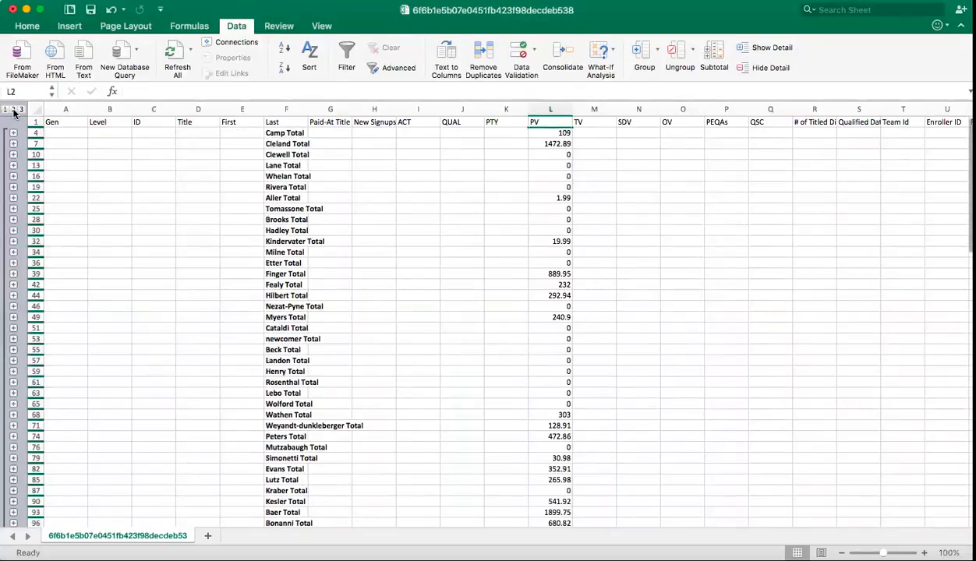
double_click(306, 112)
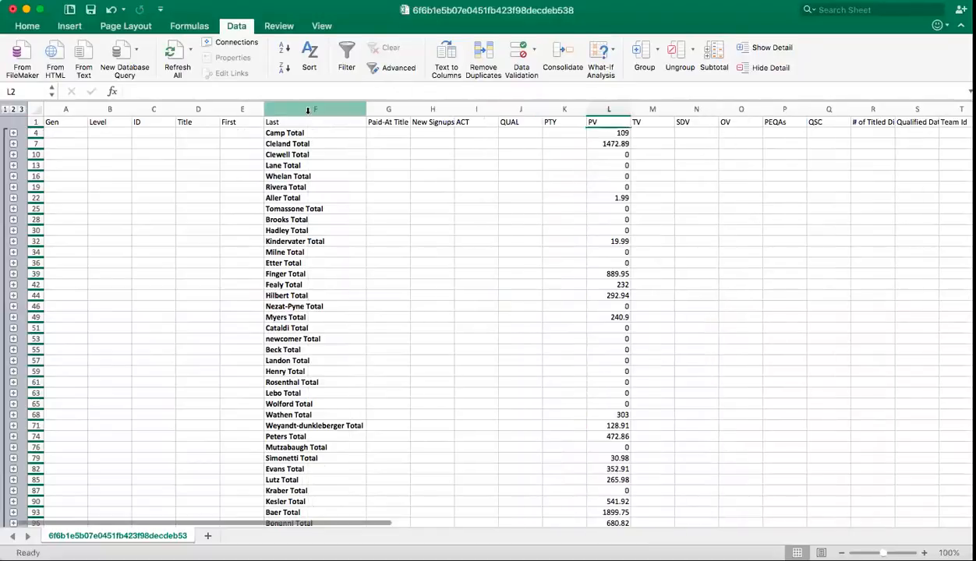
- Sort the collapsed subtotals by PV from largest to smallest, and select the top eight totals from the Last through PV columns
click(320, 164)
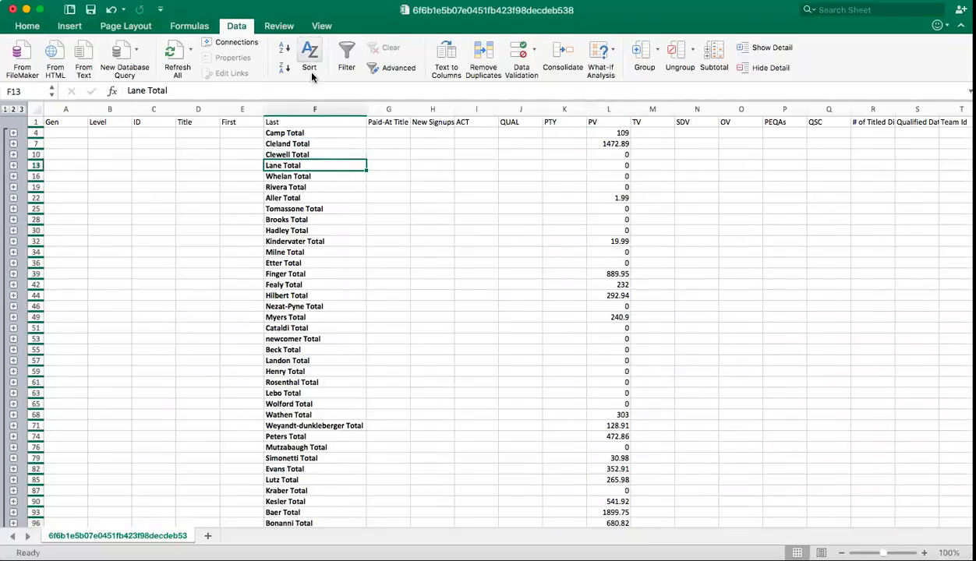
click(234, 26)
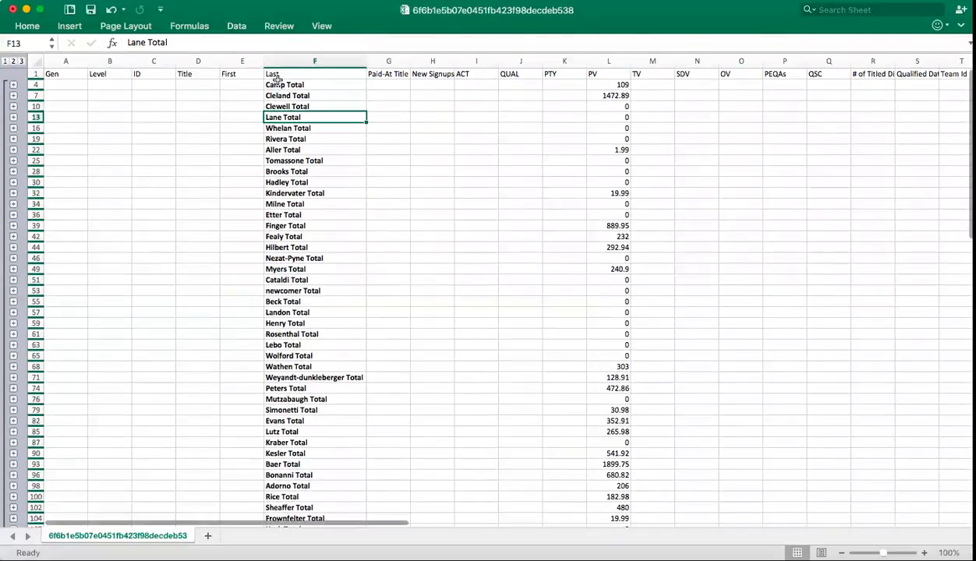
click(237, 26)
click(309, 54)
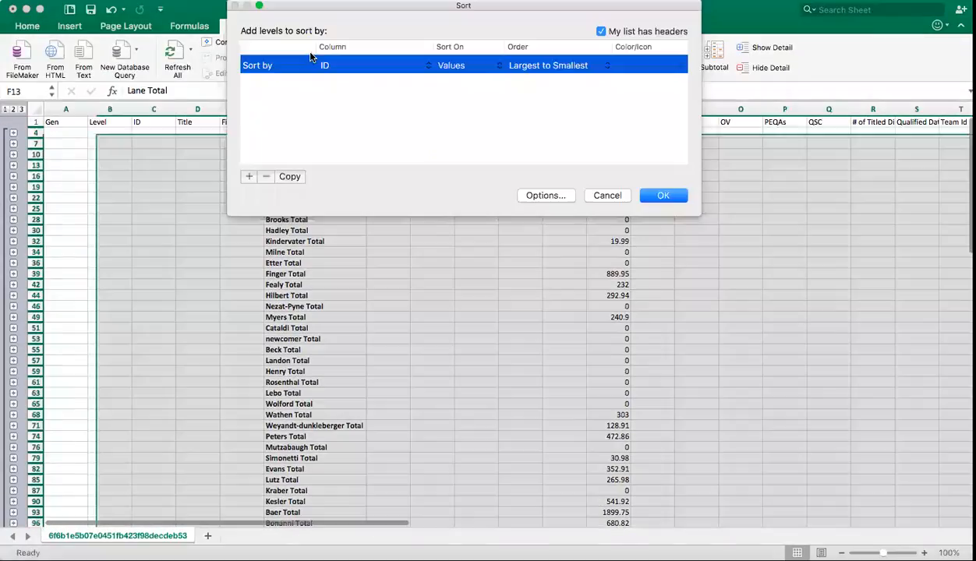
click(324, 65)
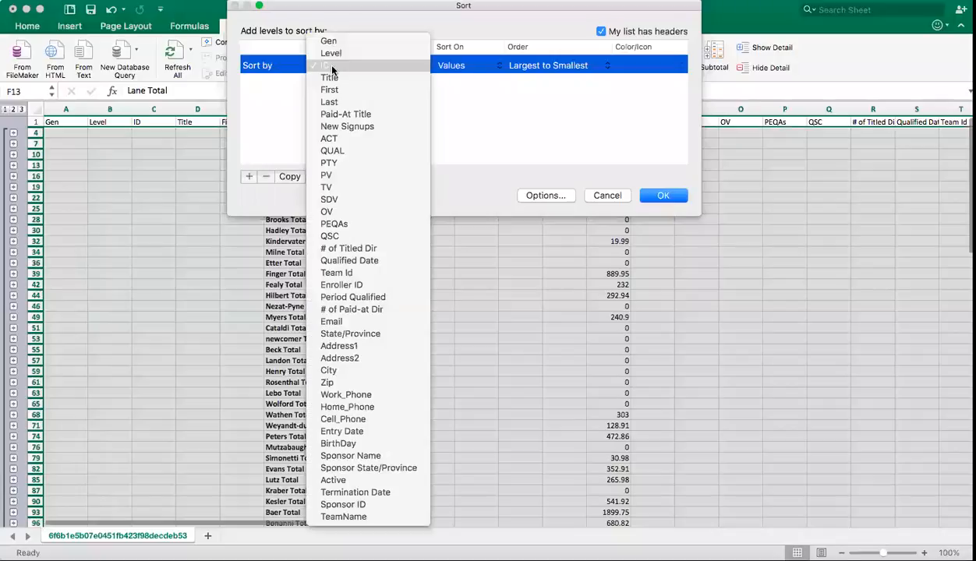
click(335, 176)
click(511, 68)
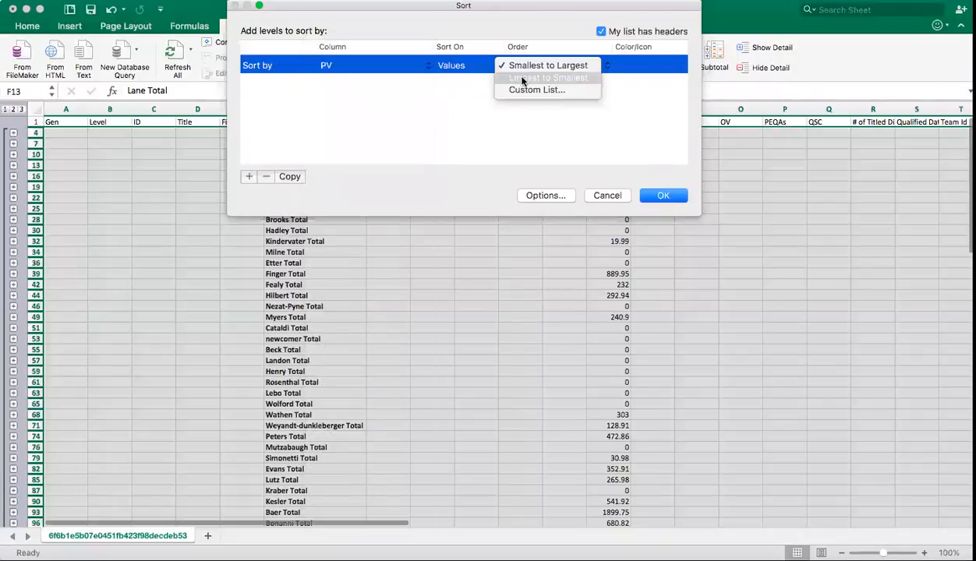
click(523, 78)
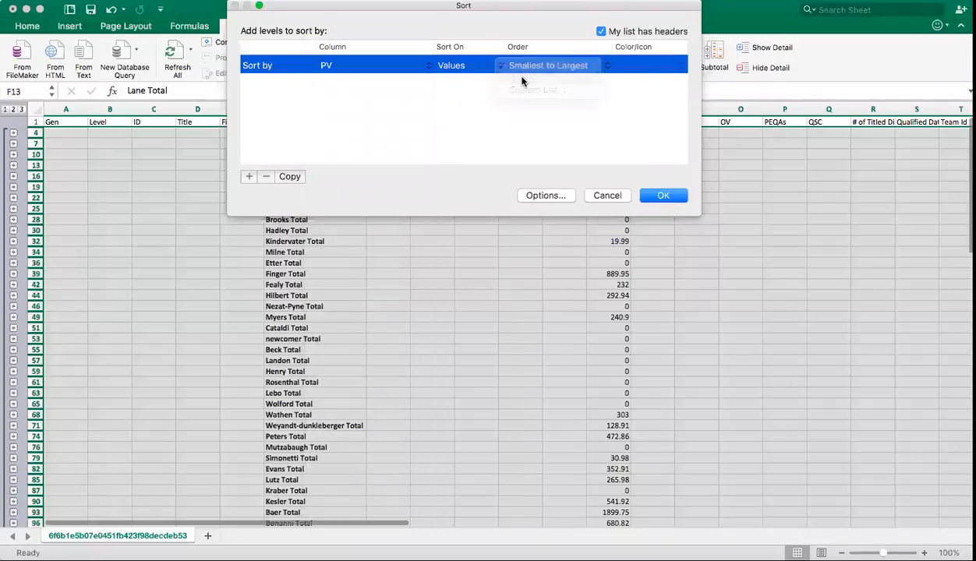
click(661, 198)
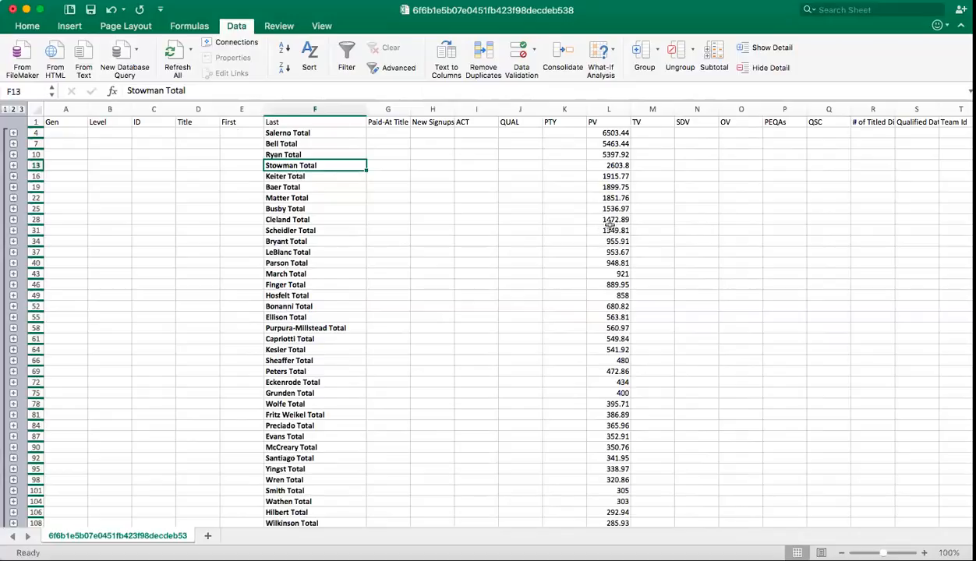
drag(613, 209, 275, 134)
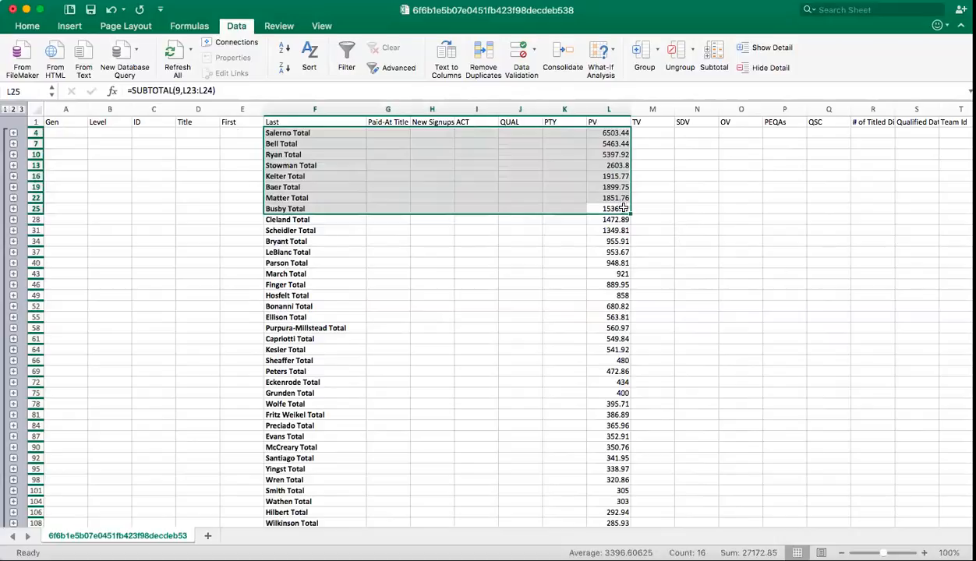